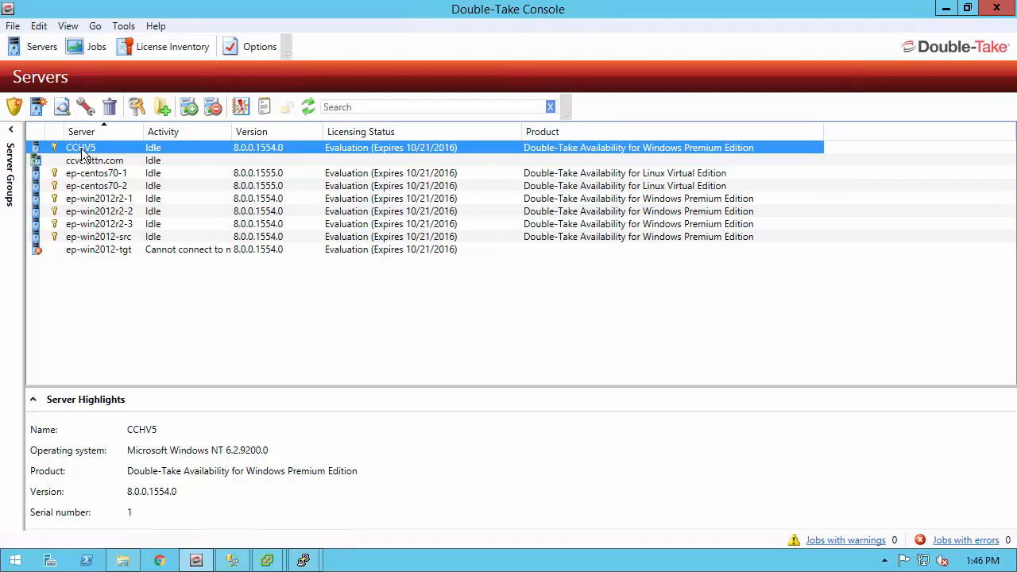
View the getting started tips for the server list and dismiss them.
{"action": "left_click", "coordinate": [337, 106]}
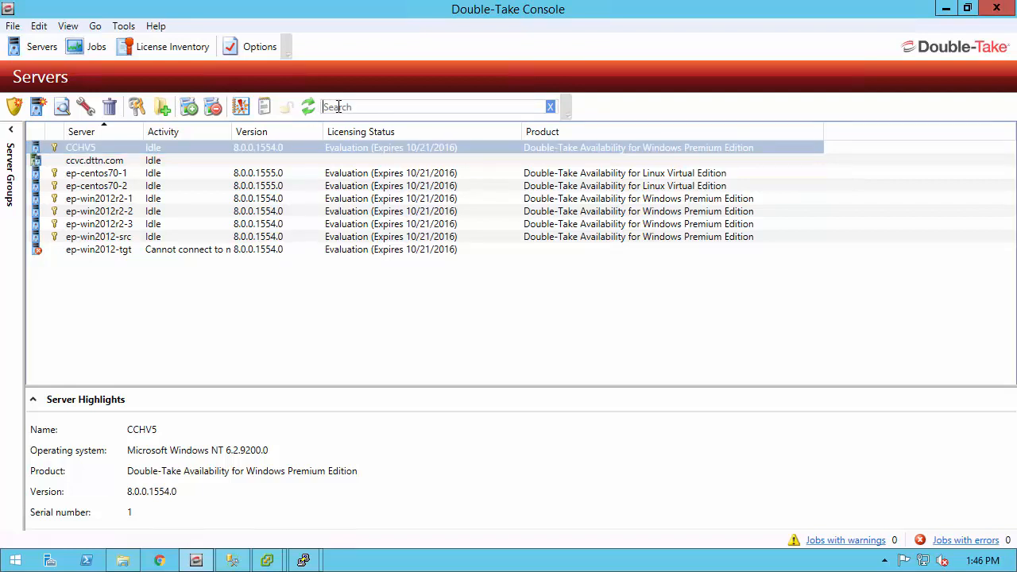
{"action": "left_click", "coordinate": [155, 27]}
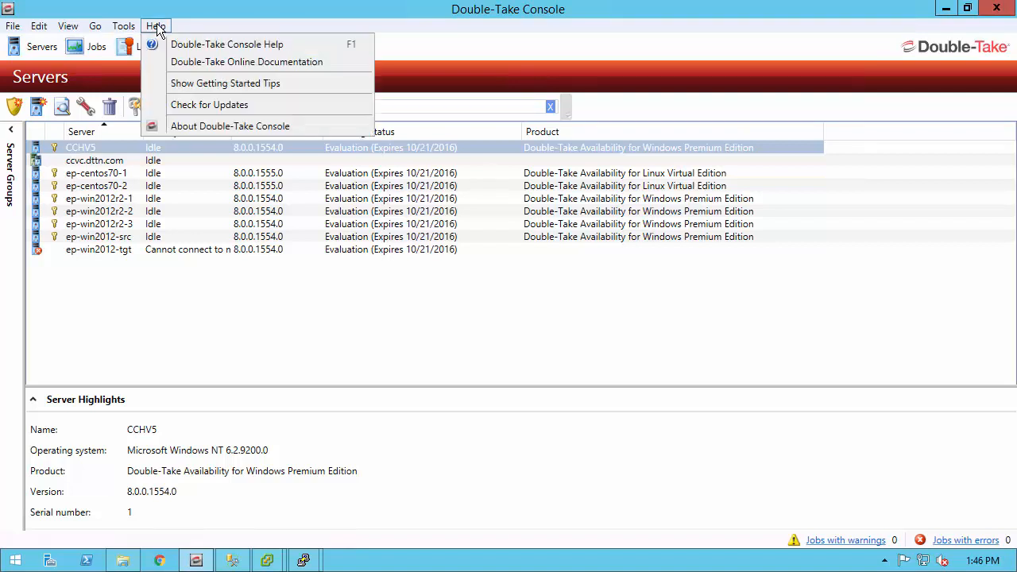
{"action": "left_click", "coordinate": [200, 84]}
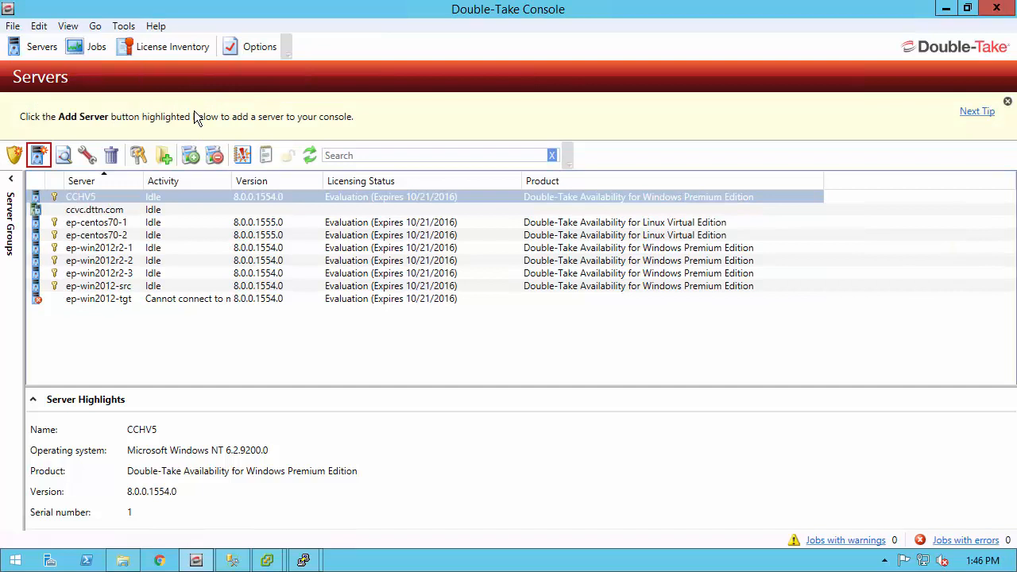
{"action": "left_click", "coordinate": [1007, 101]}
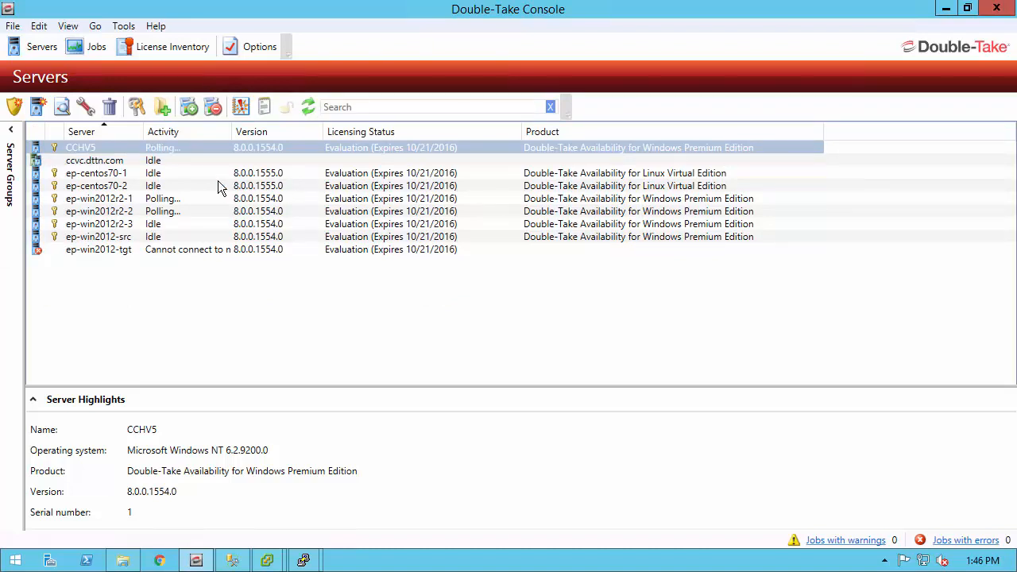
Set up protection of ep-win2012r2-1 with the Full Server to Hyper-V or ESX workload, choosing CCHV5 as the target server.
{"action": "left_click", "coordinate": [161, 200]}
{"action": "right_click", "coordinate": [162, 205]}
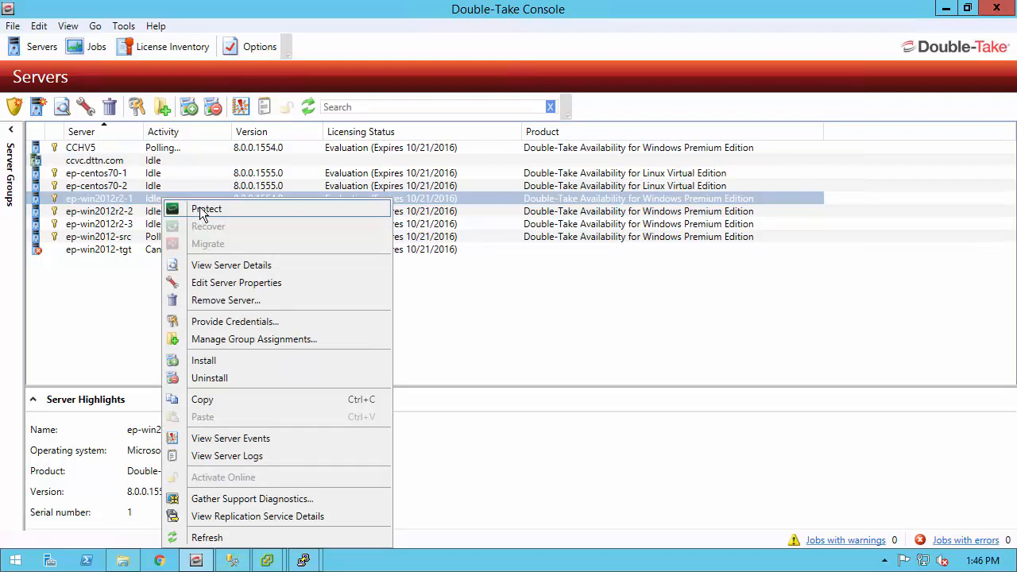
{"action": "left_click", "coordinate": [201, 211]}
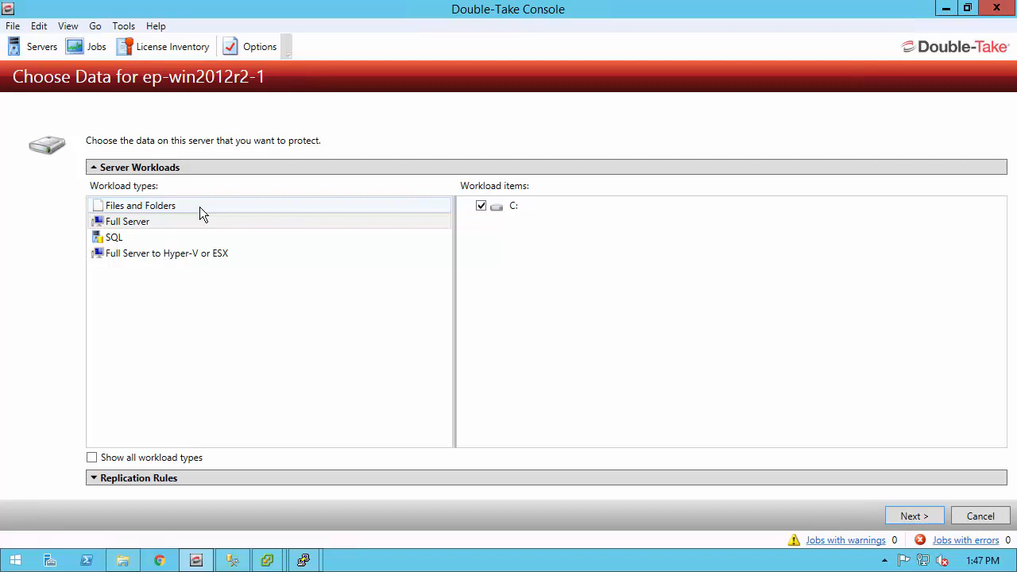
{"action": "left_click", "coordinate": [191, 253]}
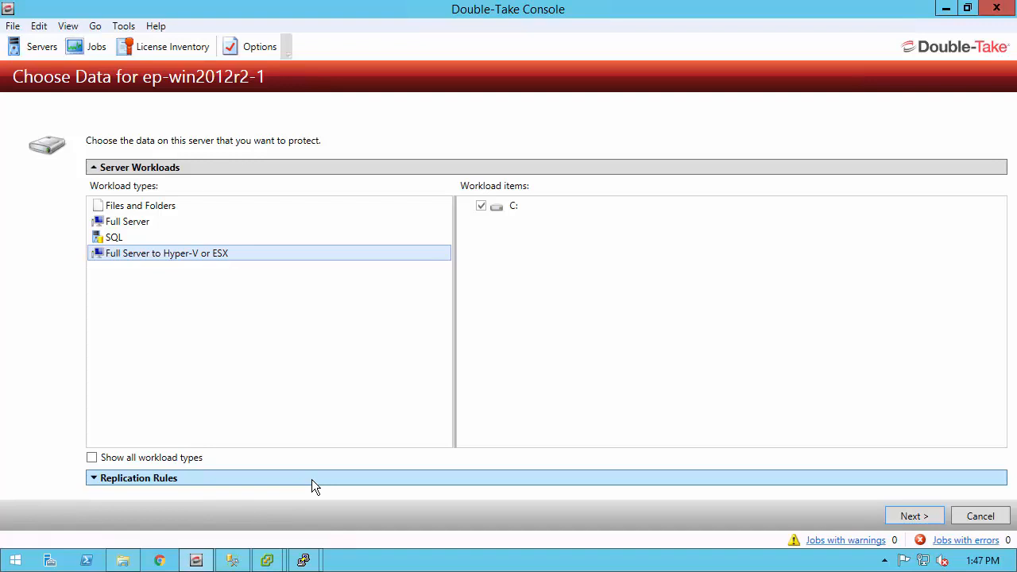
{"action": "left_click", "coordinate": [916, 515]}
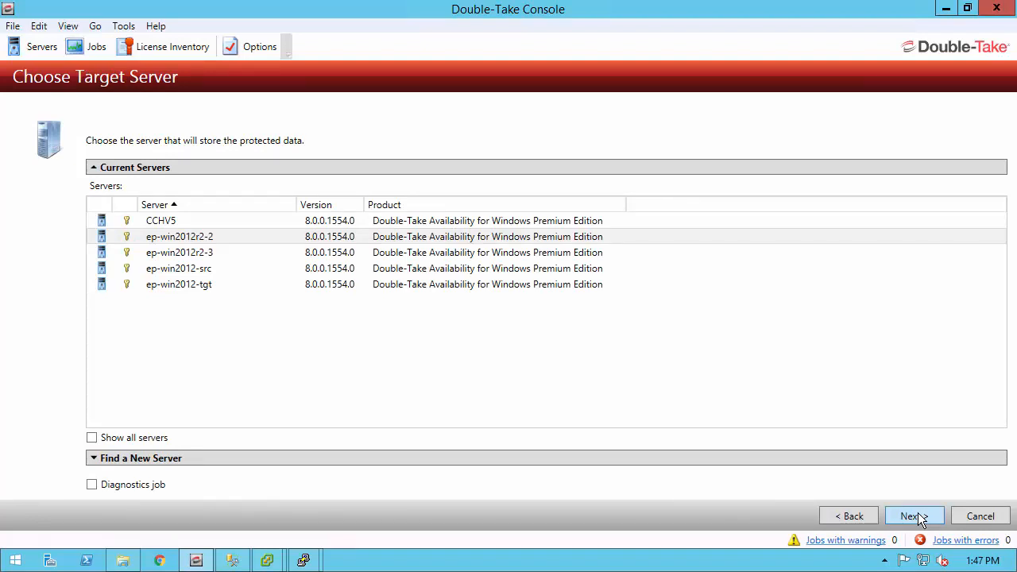
{"action": "left_click", "coordinate": [483, 222]}
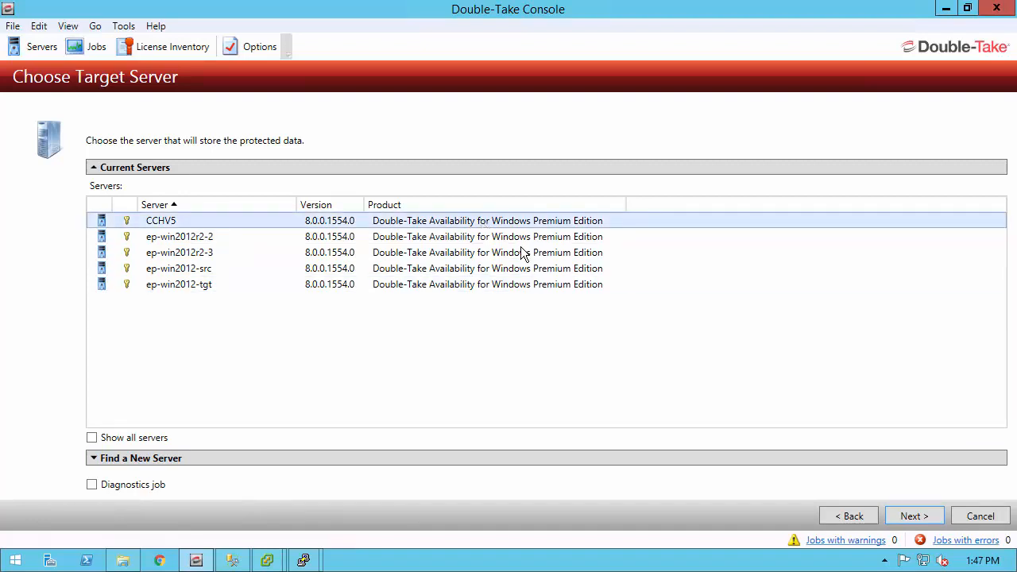
{"action": "left_click", "coordinate": [919, 518]}
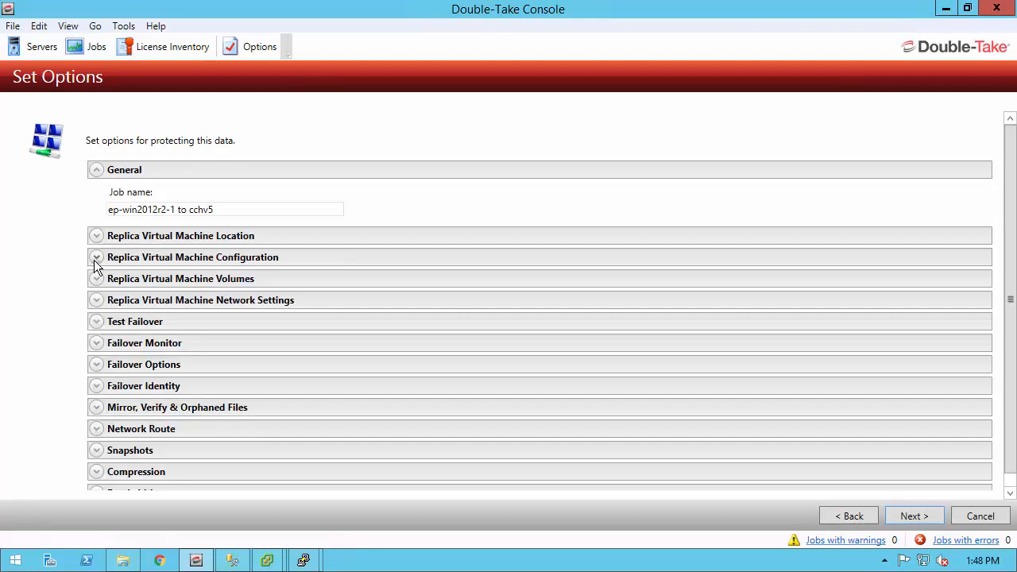
Review the replica virtual machine's configuration and volume settings, including the disk format choices.
{"action": "left_click", "coordinate": [94, 262]}
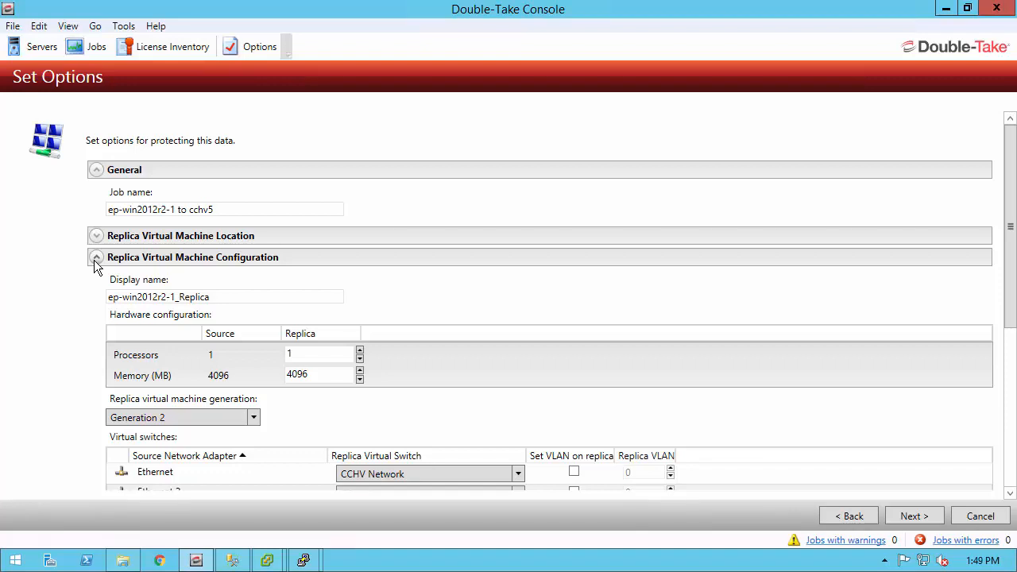
{"action": "left_click", "coordinate": [95, 261]}
{"action": "left_click", "coordinate": [95, 280]}
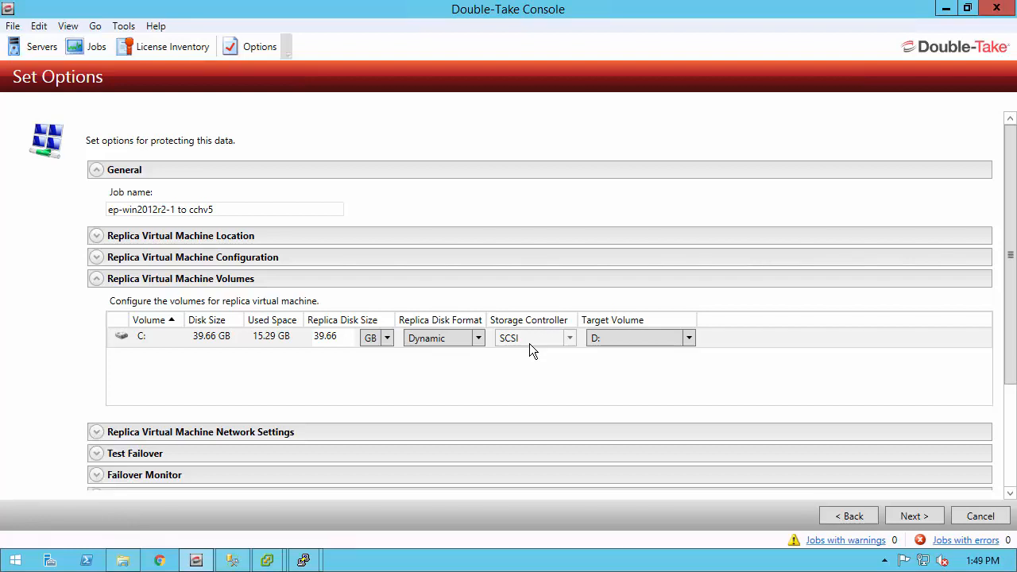
{"action": "left_click", "coordinate": [465, 338]}
{"action": "left_click", "coordinate": [467, 339]}
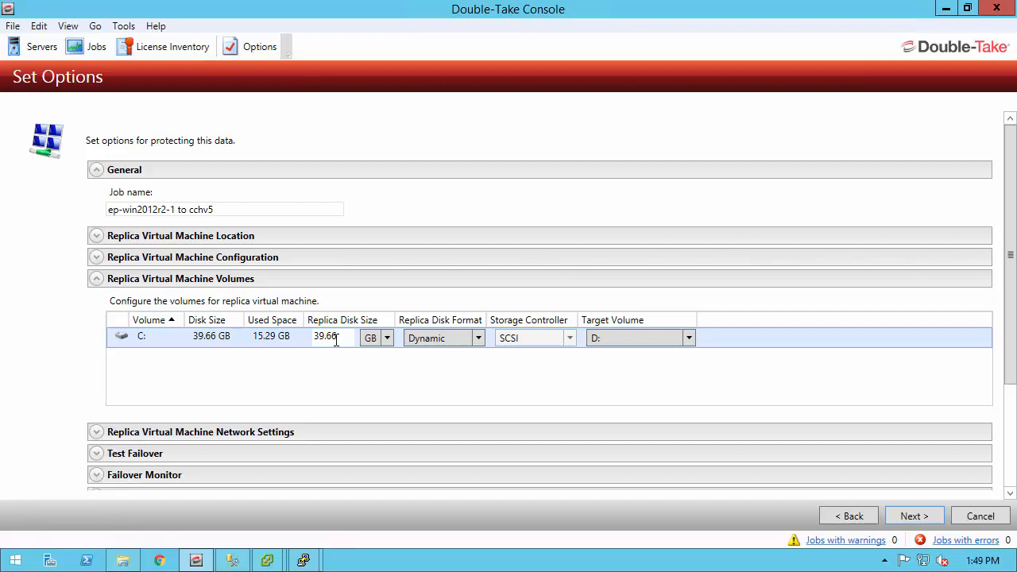
{"action": "left_click", "coordinate": [96, 278]}
Review the replica virtual machine's network settings, the test failover options and the failover identity options.
{"action": "left_click", "coordinate": [95, 302]}
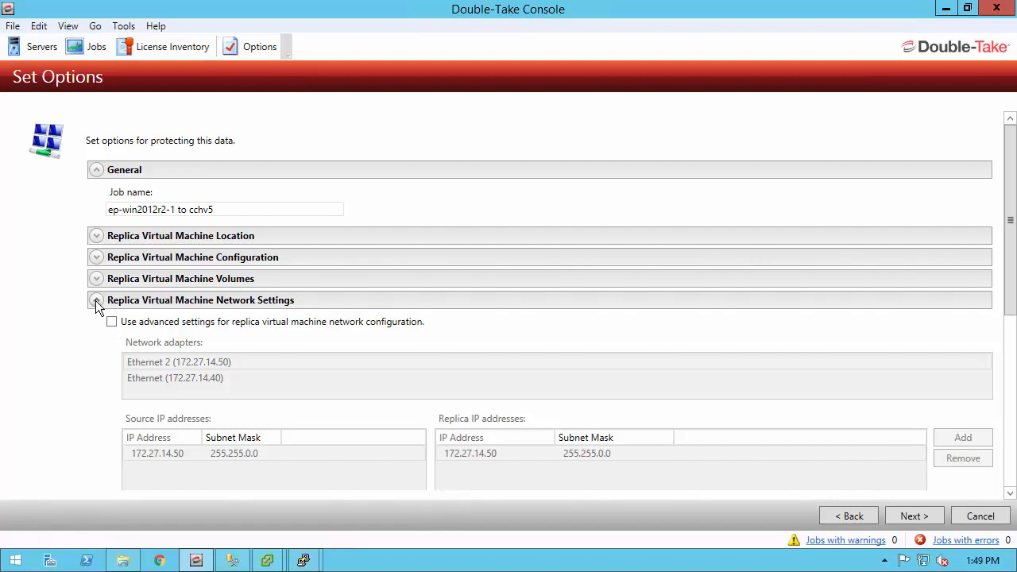
{"action": "left_click", "coordinate": [95, 302]}
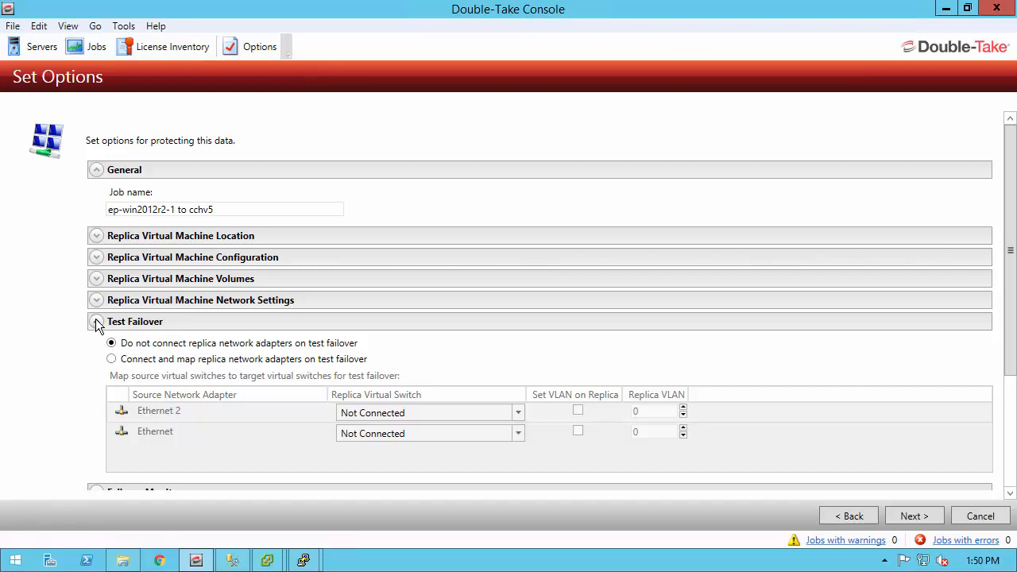
{"action": "left_click", "coordinate": [96, 322]}
{"action": "left_click", "coordinate": [95, 386]}
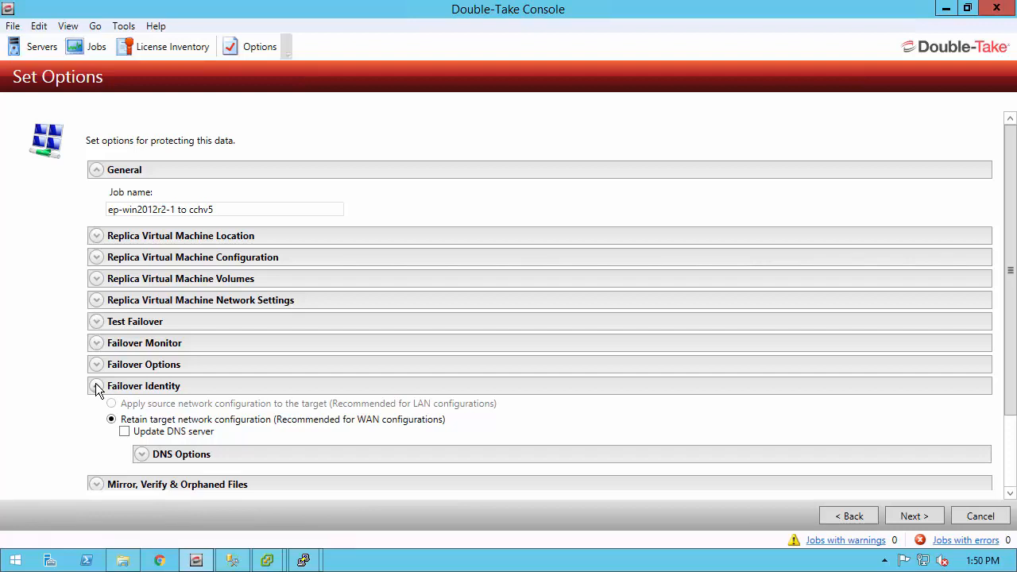
{"action": "left_click", "coordinate": [97, 387]}
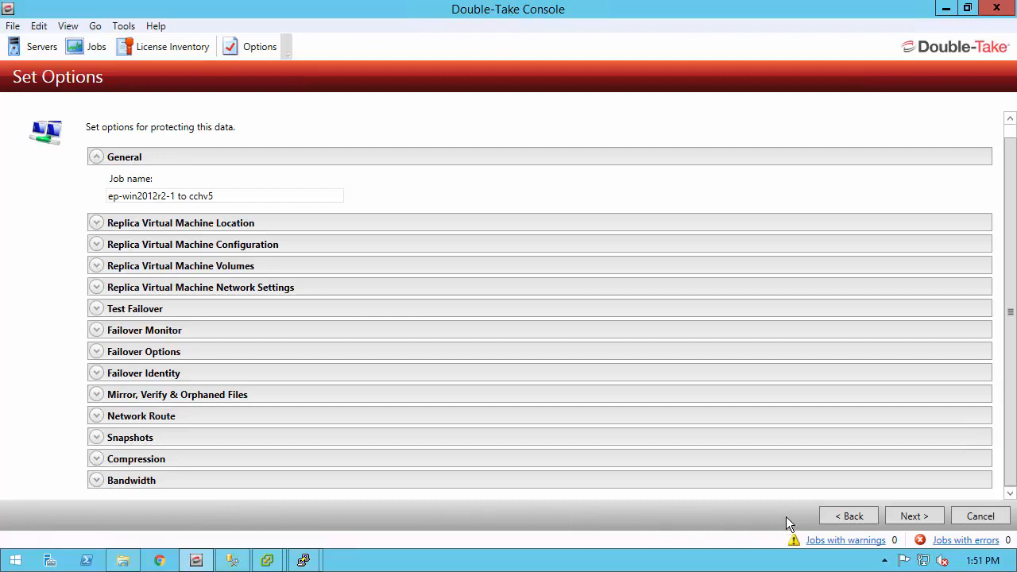
Accept the job options and start the protection job from the summary checklist.
{"action": "left_click", "coordinate": [919, 516]}
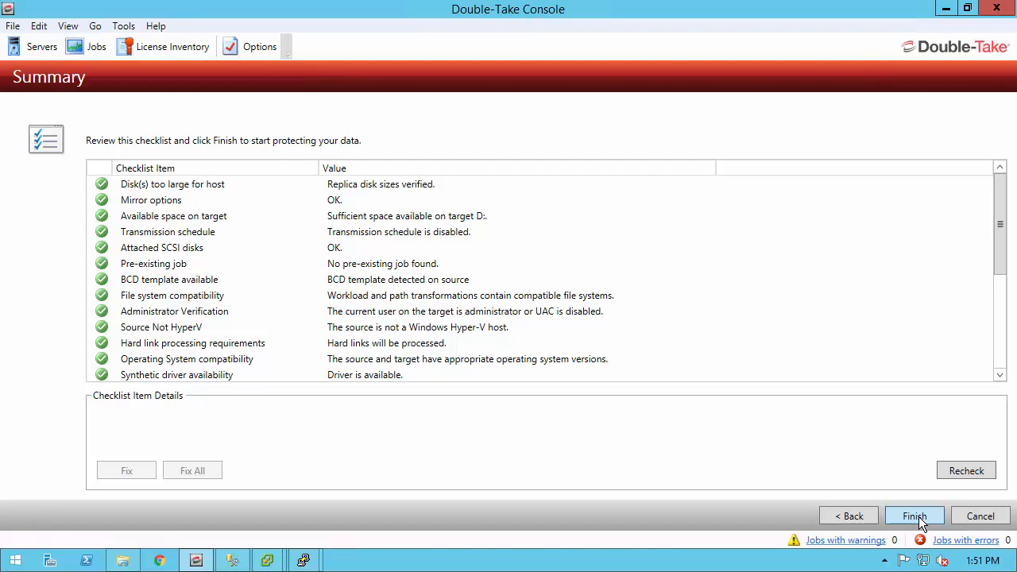
{"action": "left_click", "coordinate": [914, 516]}
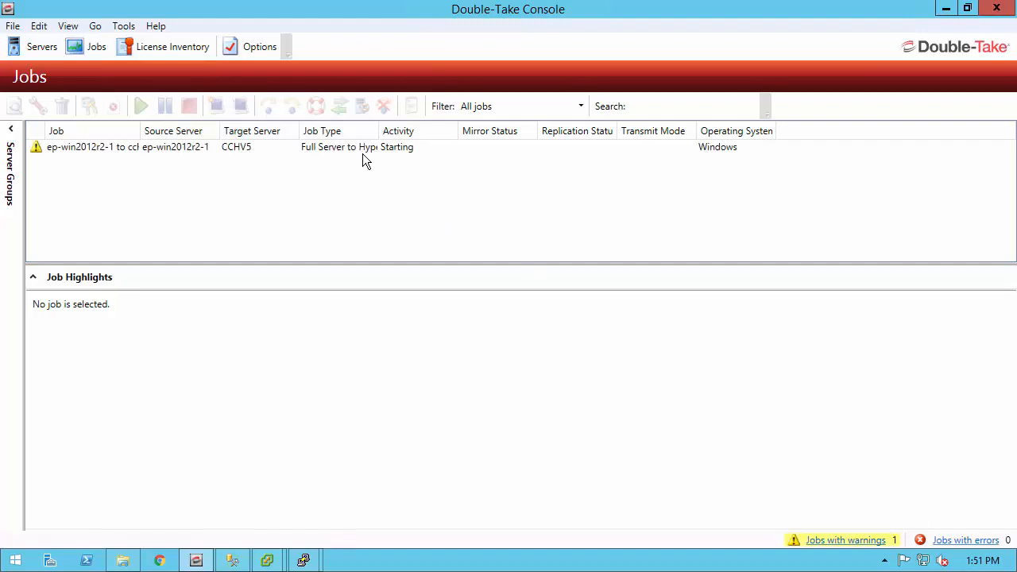
Inspect the details of the ep-win2012r2-1 to cchv5 job and return to the job list.
{"action": "left_click", "coordinate": [361, 151]}
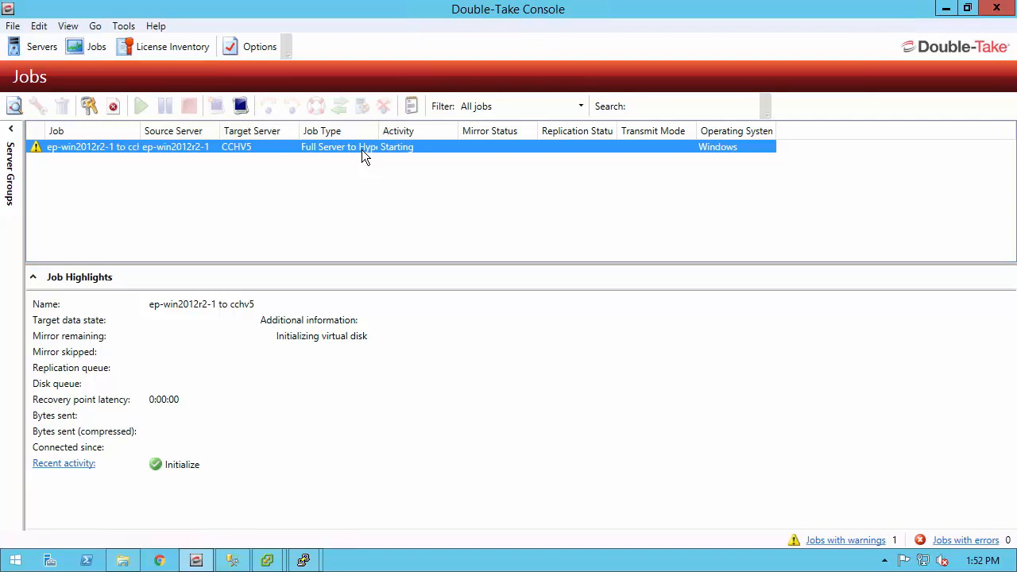
{"action": "double_click", "coordinate": [362, 149]}
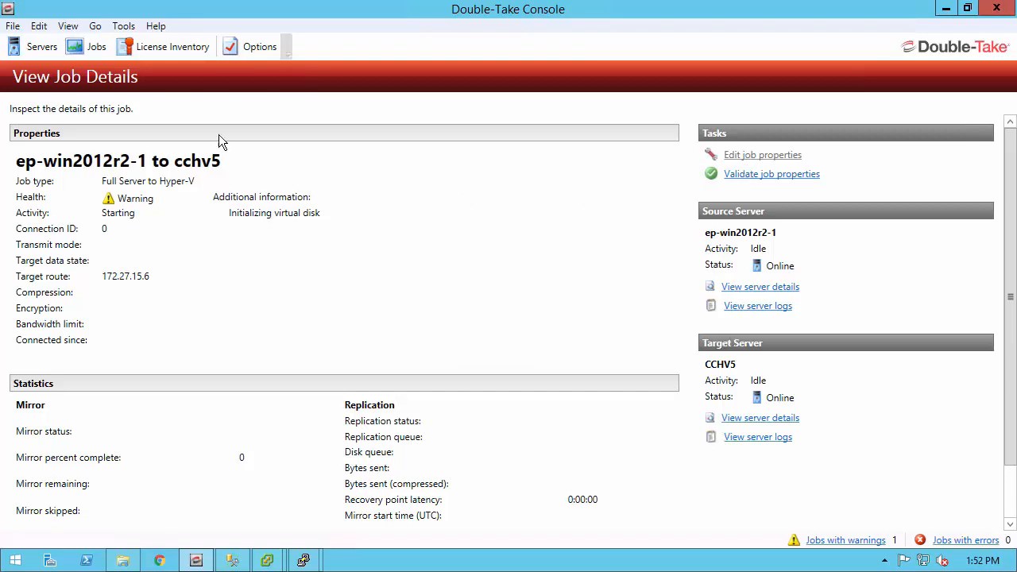
{"action": "left_click", "coordinate": [92, 46]}
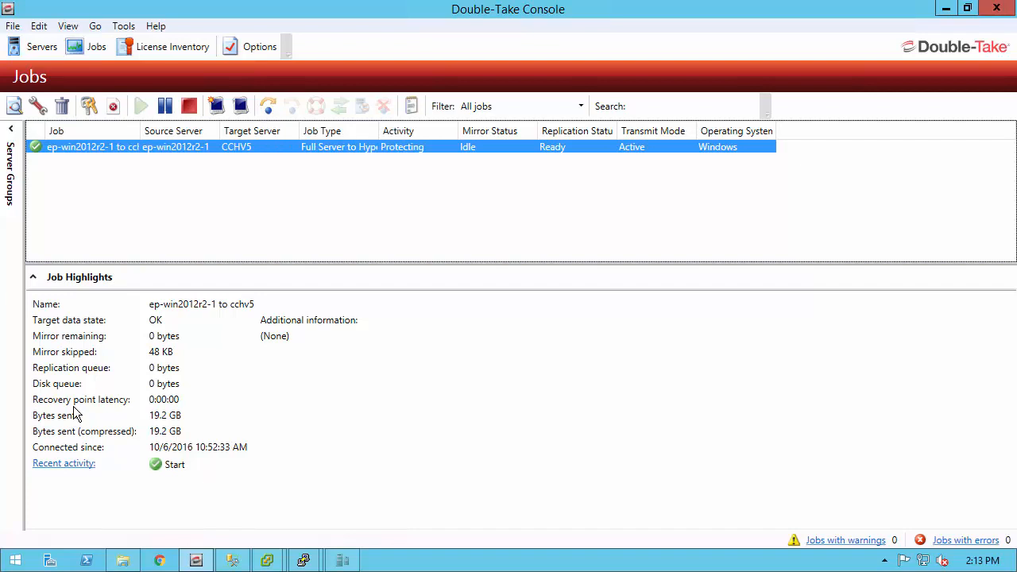
Take a snapshot of the ep-win2012r2-1 to cchv5 job.
{"action": "left_click", "coordinate": [216, 107]}
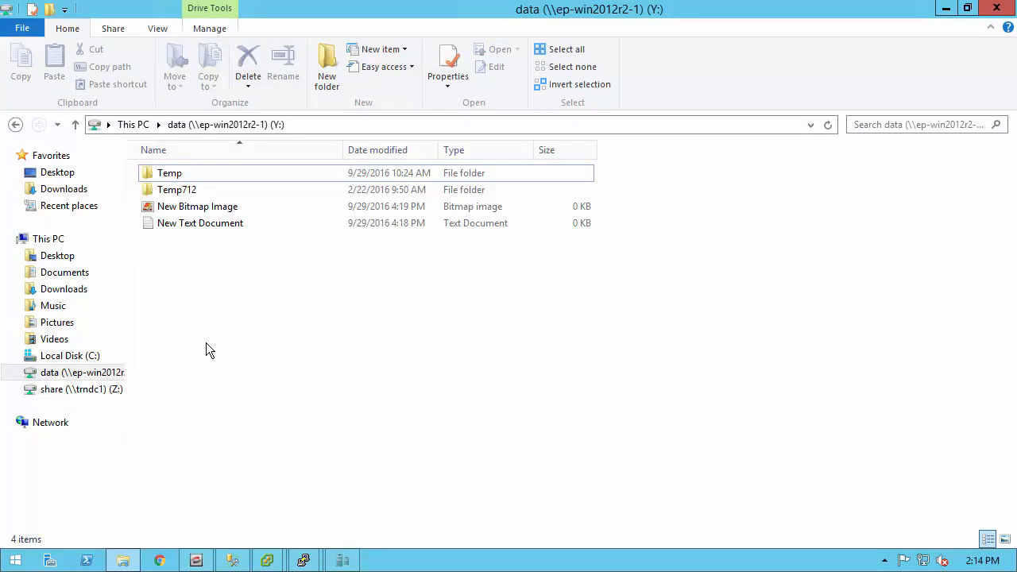
Duplicate the Temp712 folder in the ep-win2012r2-1 data share (Y:).
{"action": "right_click", "coordinate": [176, 191]}
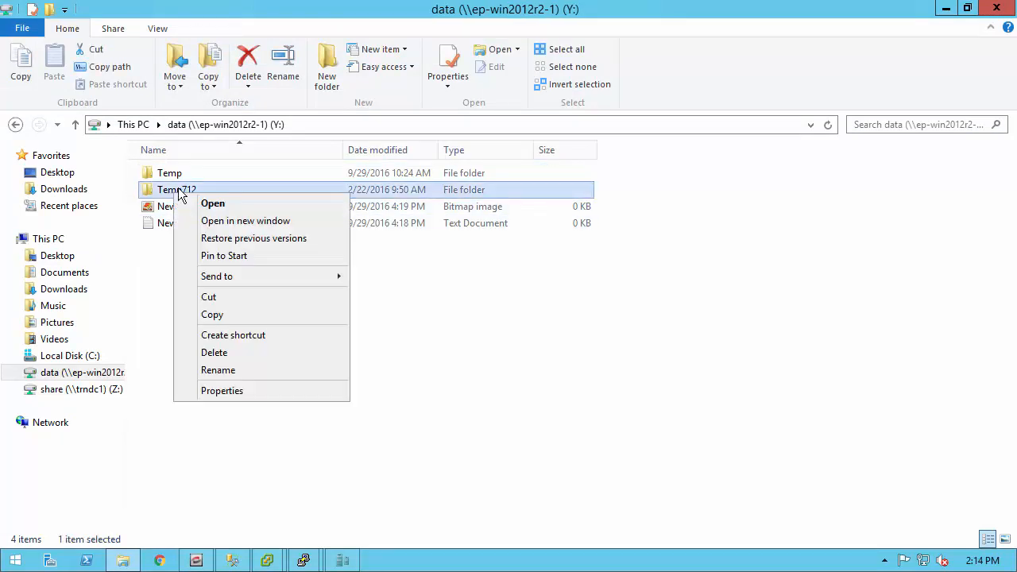
{"action": "left_click", "coordinate": [212, 314]}
{"action": "right_click", "coordinate": [211, 314]}
{"action": "left_click", "coordinate": [247, 417]}
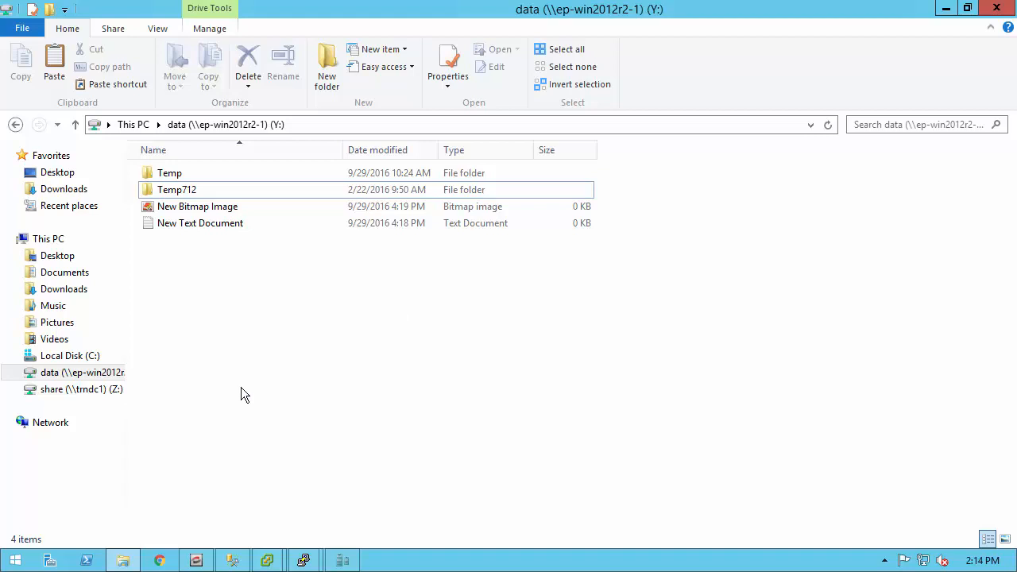
Permanently delete the Temp folder from the ep-win2012r2-1 data share (Y:).
{"action": "left_click", "coordinate": [163, 174]}
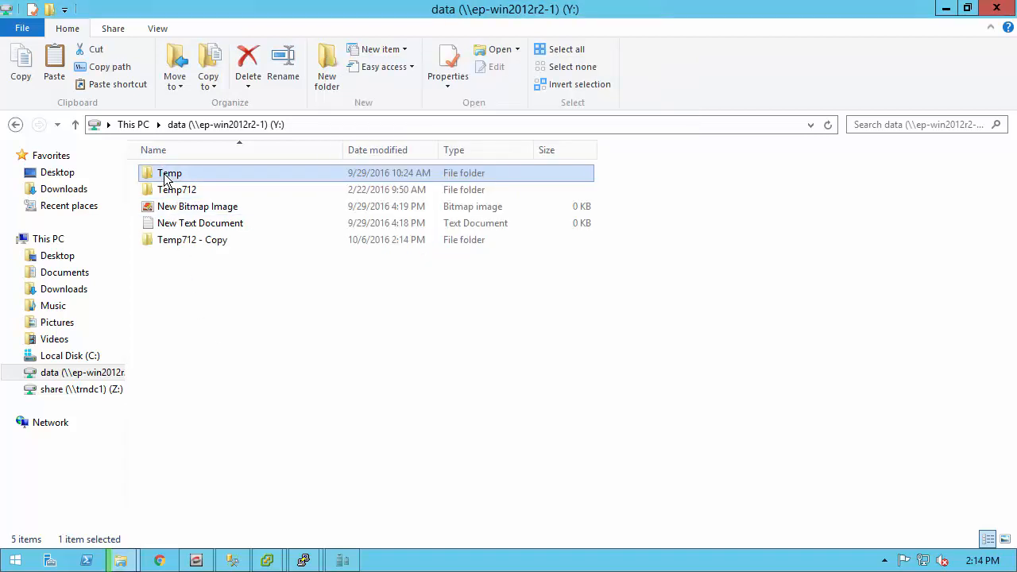
{"action": "key", "text": "Delete"}
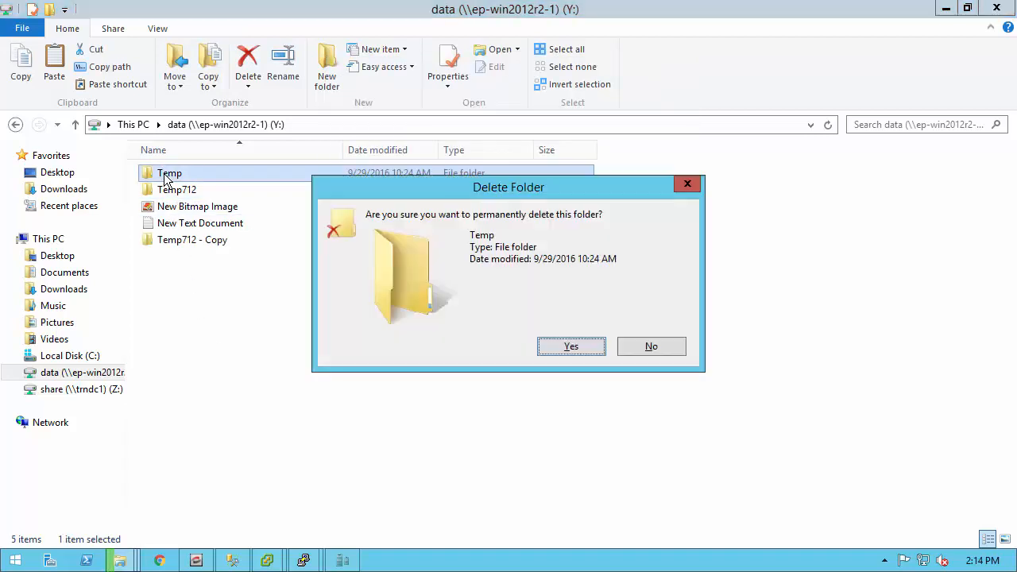
{"action": "left_click", "coordinate": [572, 347]}
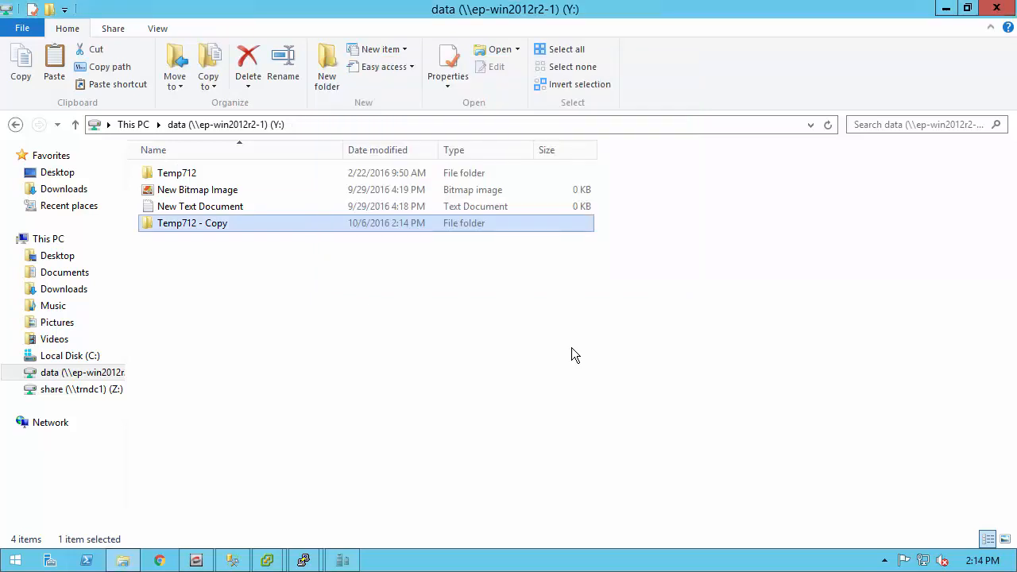
Switch to Double-Take Console and fail over the job to live data, applying data in the target queues before failover.
{"action": "left_click", "coordinate": [195, 560]}
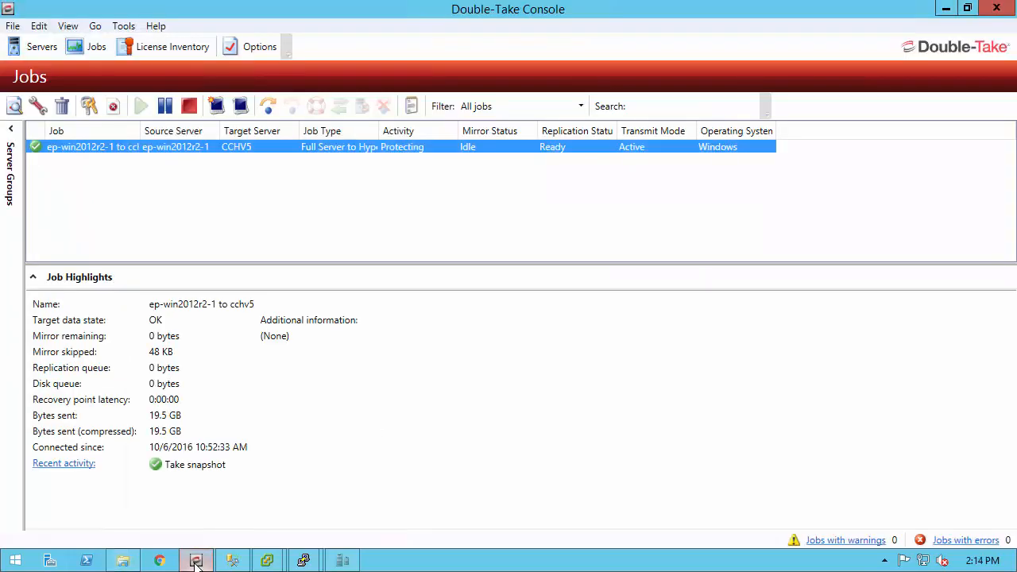
{"action": "left_click", "coordinate": [267, 106]}
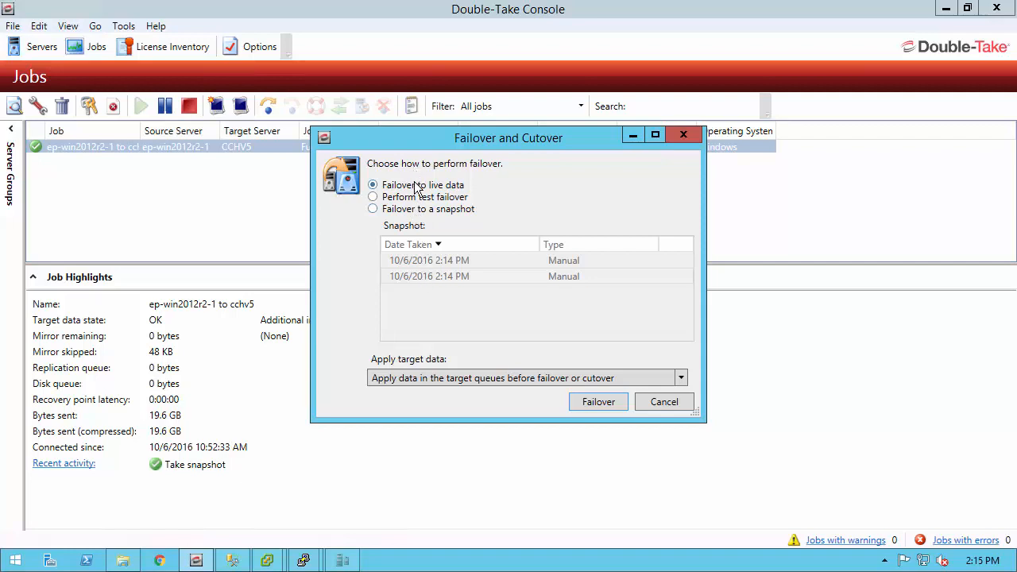
{"action": "left_click", "coordinate": [599, 403]}
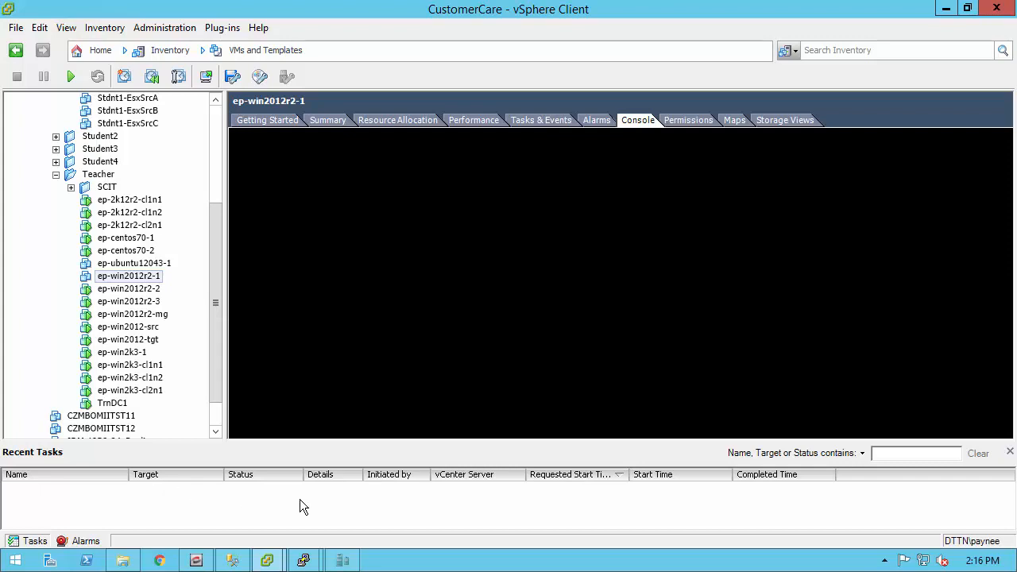
Switch to Hyper-V Manager and connect to the ep-win2012r2-1_Replica virtual machine on CCHV5.
{"action": "left_click", "coordinate": [342, 561]}
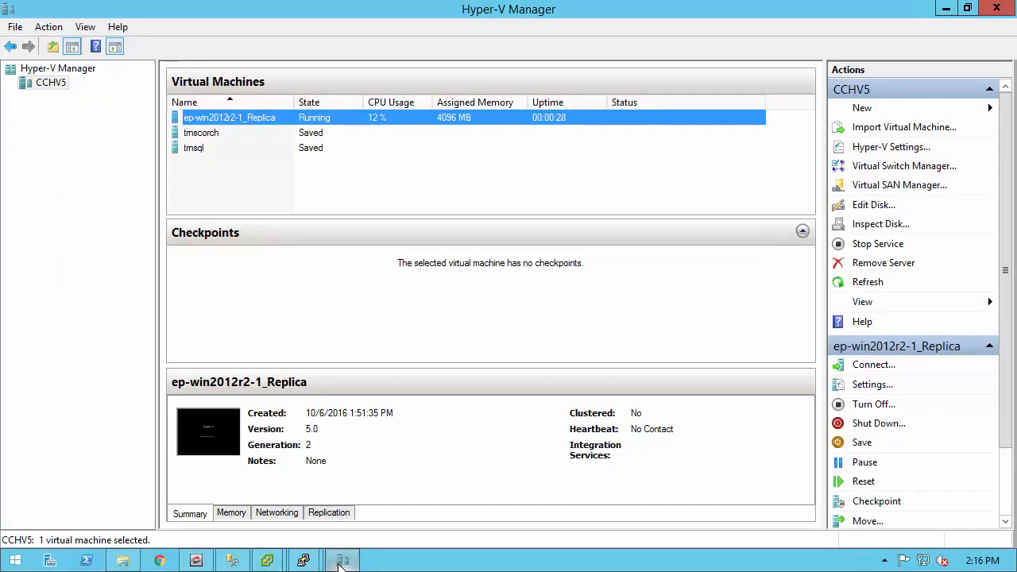
{"action": "double_click", "coordinate": [282, 120]}
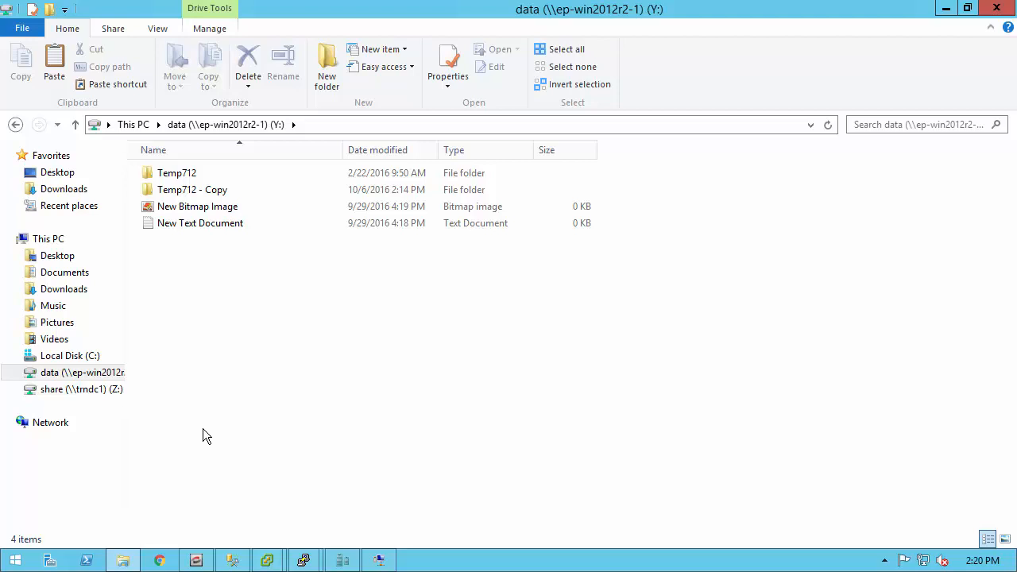
Switch back to Double-Take Console and delete the failed-over ep-win2012r2-1 to cchv5 job.
{"action": "left_click", "coordinate": [197, 560]}
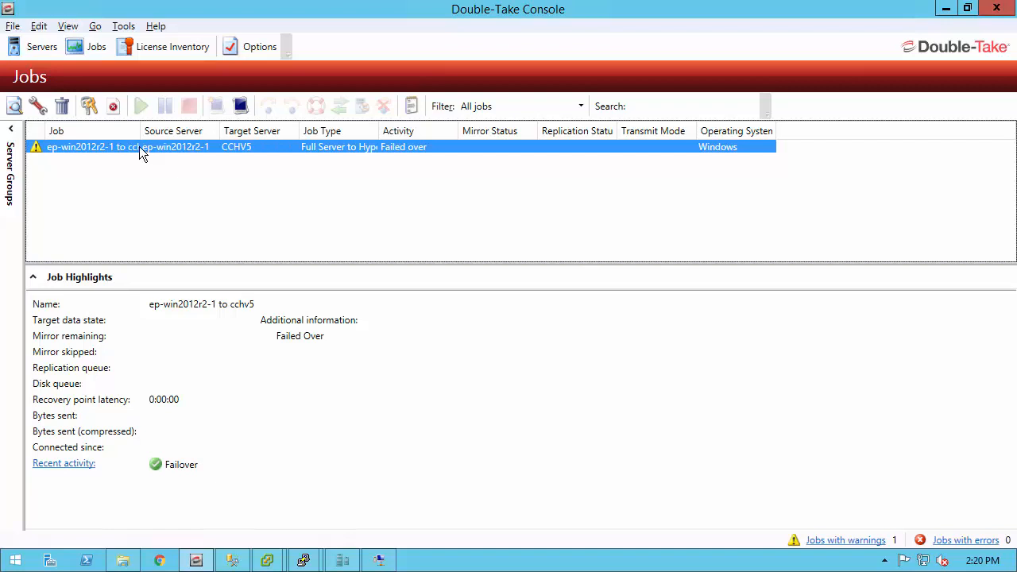
{"action": "left_click", "coordinate": [63, 106]}
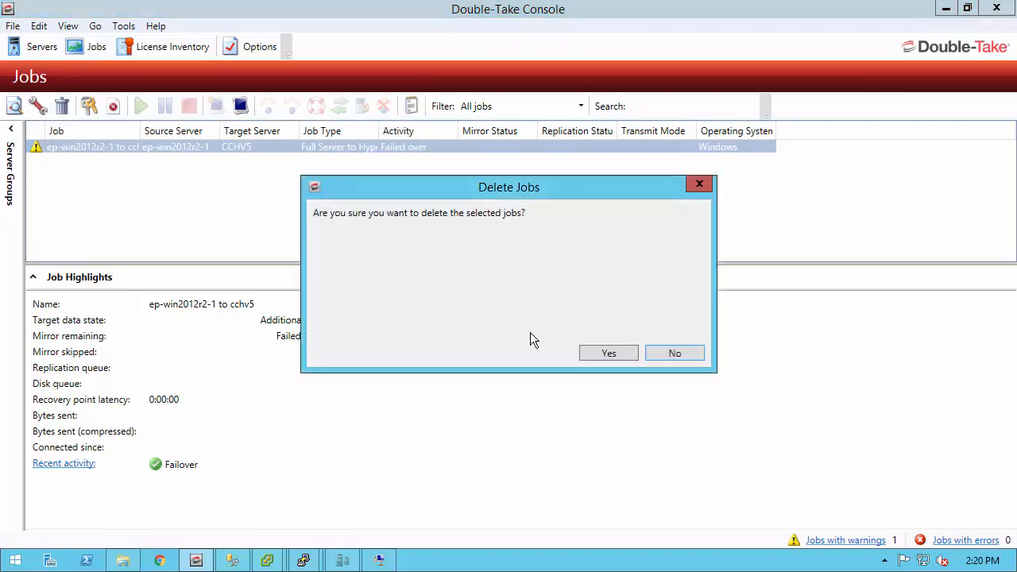
{"action": "left_click", "coordinate": [595, 352]}
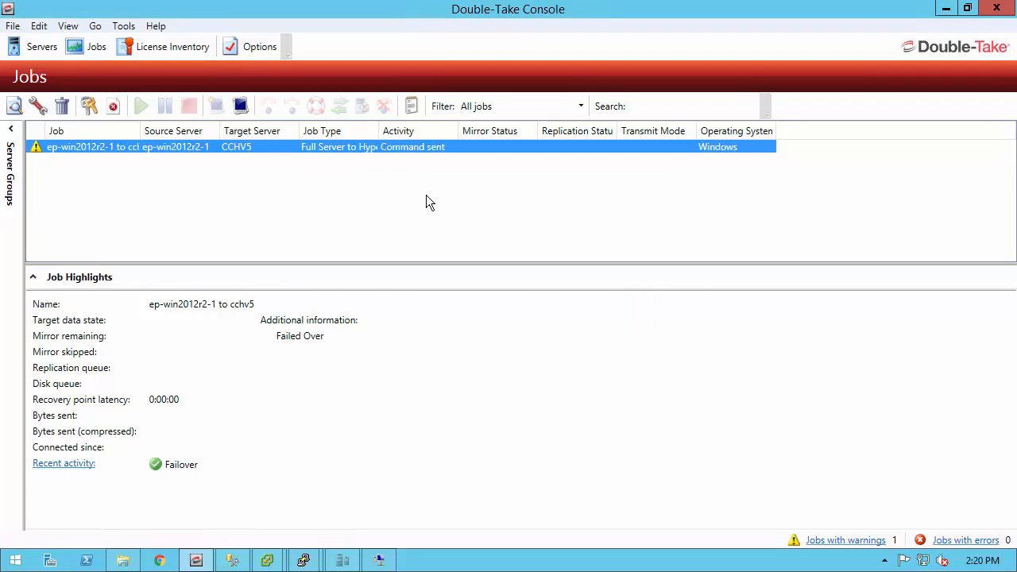